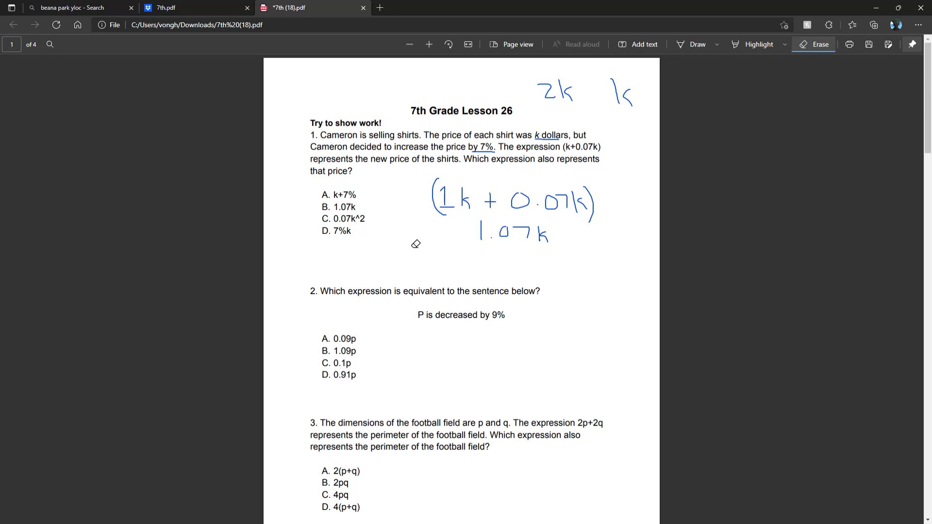
Circle choice B. 1.07k for question 1 with the blue Draw pen
left_click(694, 52)
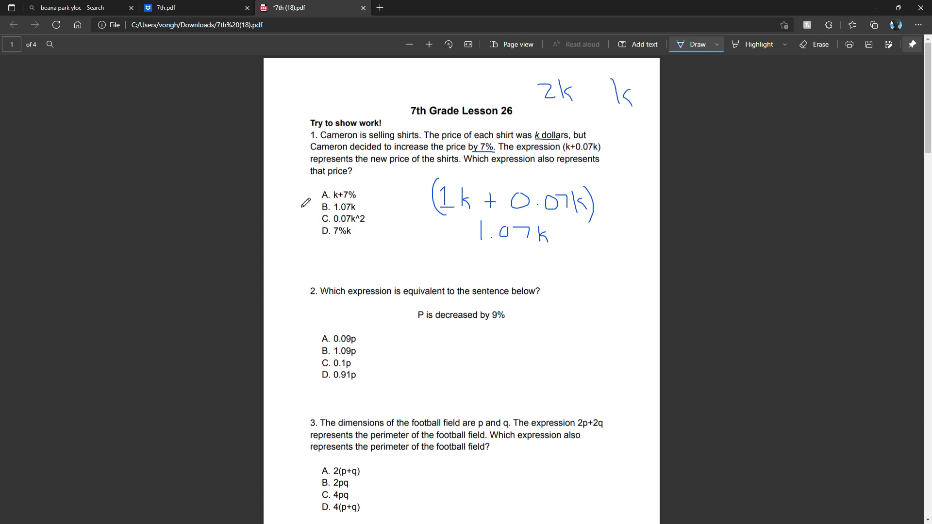
mouse_move(324, 204)
left_mouse_down()
mouse_move(357, 214)
mouse_move(323, 202)
left_mouse_up()
Write P − 9% and 9/100 = 0.09 beside question 2
scroll(336, 203, "down", 3)
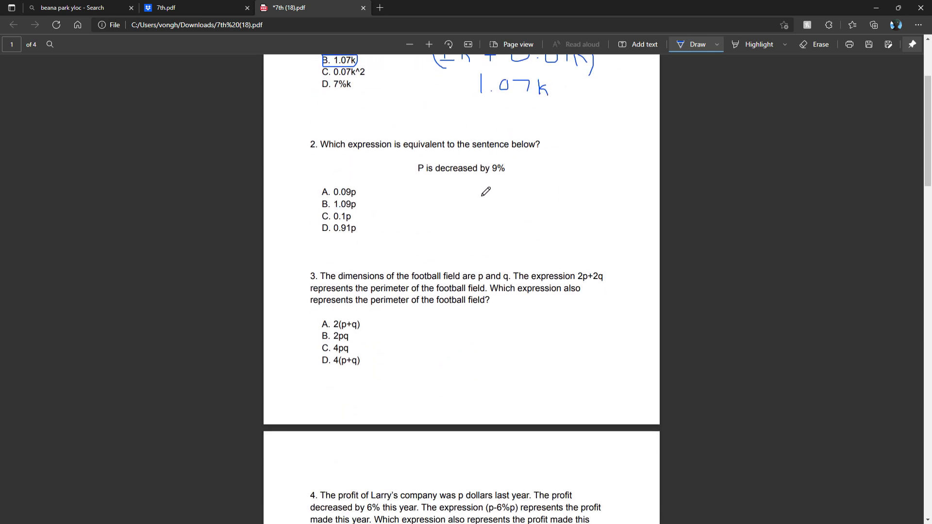
mouse_move(426, 179)
left_mouse_down()
mouse_move(427, 192)
mouse_move(454, 187)
left_mouse_up()
mouse_move(476, 181)
left_mouse_down()
mouse_move(484, 199)
mouse_move(509, 192)
mouse_move(506, 206)
left_mouse_up()
mouse_move(577, 141)
left_mouse_down()
mouse_move(564, 146)
mouse_move(587, 173)
mouse_move(616, 172)
mouse_move(562, 191)
mouse_move(570, 180)
left_mouse_up()
mouse_move(597, 179)
left_mouse_down()
mouse_move(591, 194)
mouse_move(618, 167)
left_mouse_up()
left_click_drag(609, 177, 653, 168)
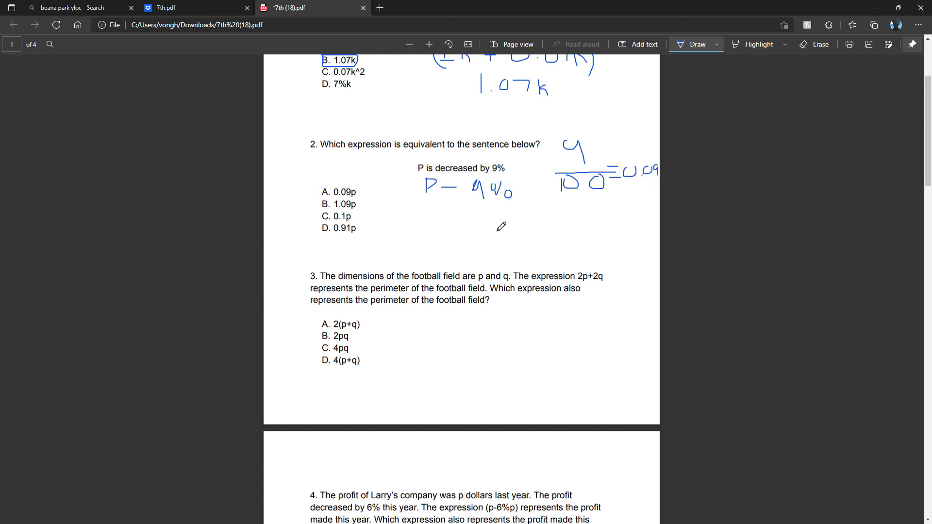
Rewrite it as 1P − 0.09p = 0.91p and circle answer D. 0.91p
left_click_drag(453, 220, 455, 227)
left_click_drag(472, 226, 539, 227)
scroll(479, 180, "down", 3)
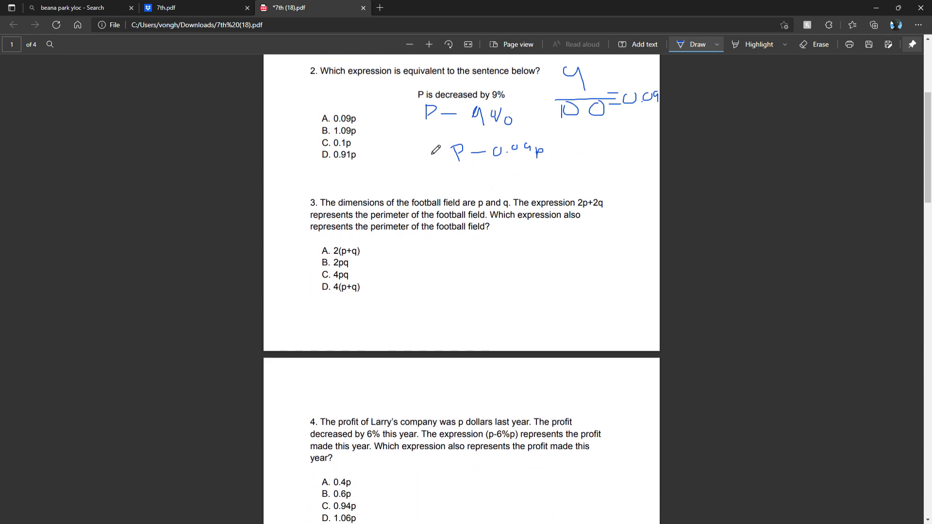
left_click_drag(432, 145, 436, 164)
scroll(544, 151, "up", 6)
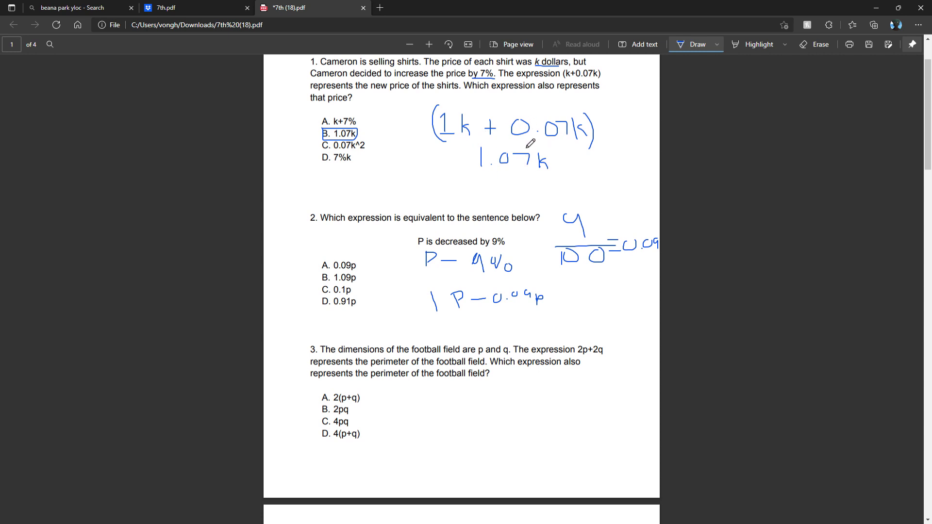
scroll(485, 266, "down", 3)
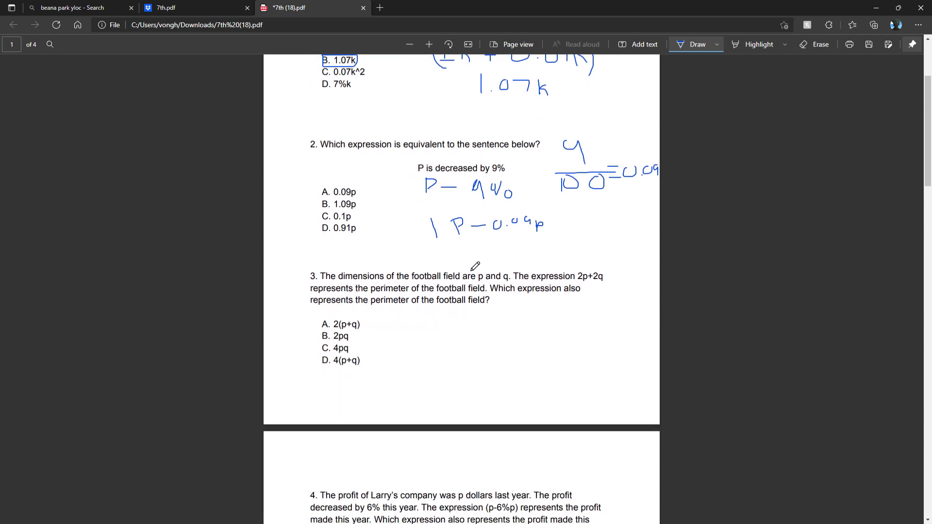
left_click_drag(481, 244, 519, 262)
left_click(495, 253)
mouse_move(311, 238)
left_mouse_down()
mouse_move(362, 227)
mouse_move(316, 241)
left_mouse_up()
scroll(358, 246, "down", 3)
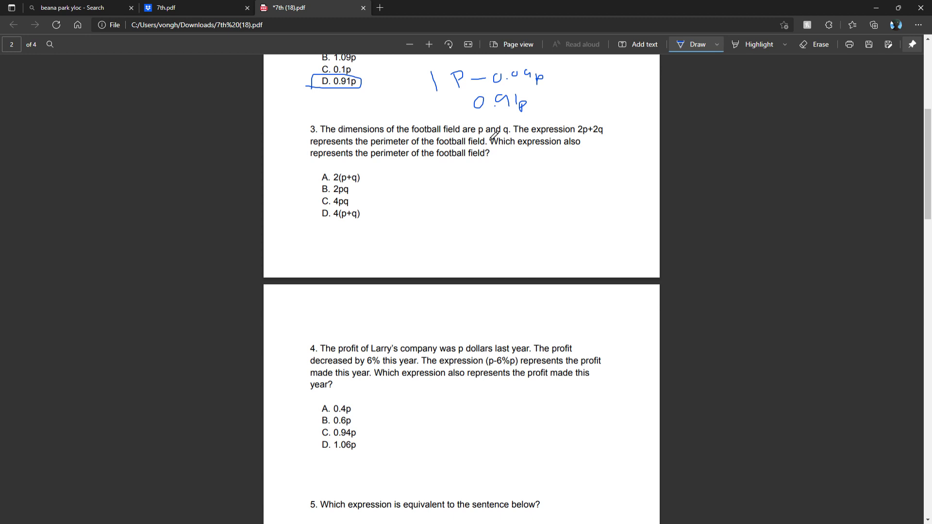
Underline p, q, the expression 2p+2q and answer A in question 3
left_click_drag(477, 135, 505, 136)
left_click_drag(581, 137, 602, 137)
left_click_drag(315, 184, 362, 183)
Strike through choices B. 2pq, C. 4pq and D. 4(p+q), then circle A
left_click_drag(314, 189, 349, 190)
left_click_drag(315, 201, 350, 202)
left_click_drag(321, 214, 360, 215)
mouse_move(322, 185)
left_mouse_down()
mouse_move(335, 171)
mouse_move(368, 190)
left_mouse_up()
scroll(357, 179, "down", 4)
Underline (p-6%p) and write p − 6%p and 6/100 = 0.06 by question 4
scroll(330, 168, "down", 1)
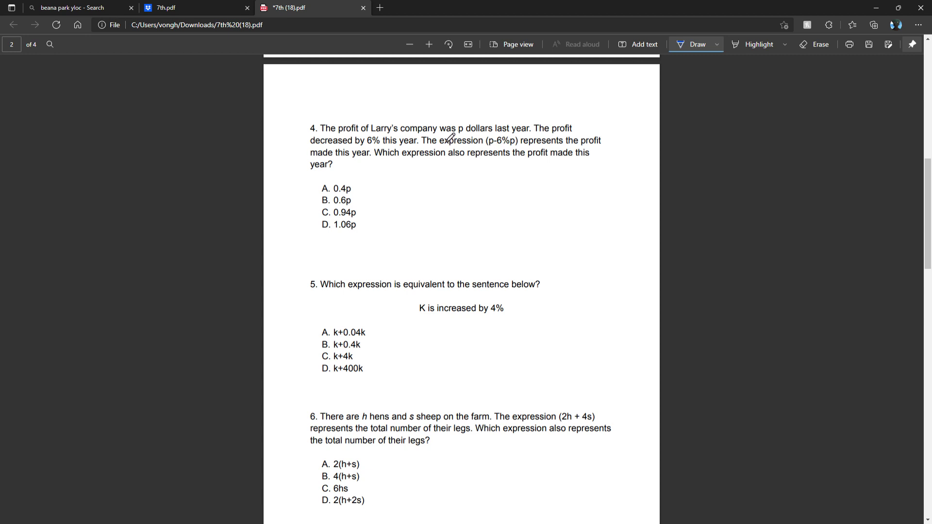
left_click_drag(491, 147, 531, 148)
mouse_move(442, 188)
left_mouse_down()
mouse_move(442, 204)
mouse_move(442, 194)
mouse_move(472, 185)
mouse_move(520, 197)
mouse_move(517, 185)
mouse_move(551, 204)
mouse_move(559, 193)
left_mouse_up()
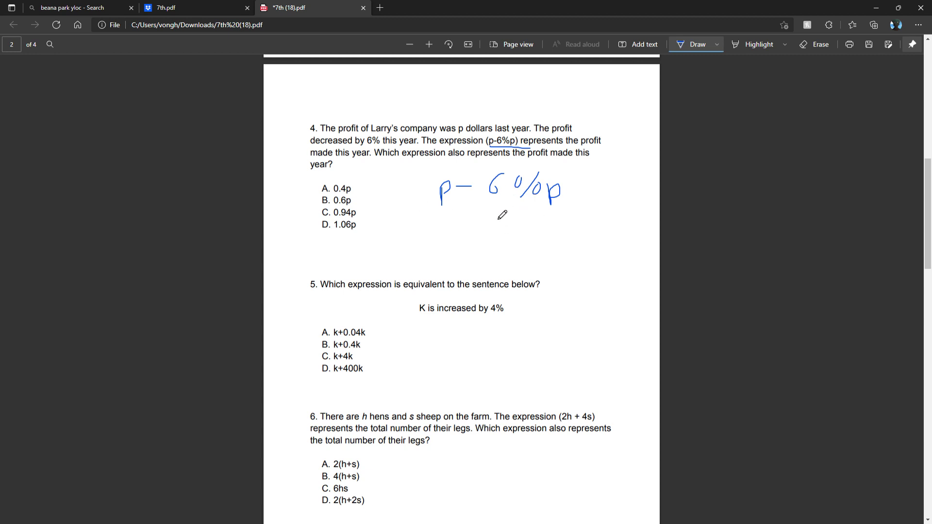
left_click_drag(447, 225, 456, 237)
mouse_move(523, 77)
left_mouse_down()
mouse_move(517, 97)
mouse_move(528, 94)
left_mouse_up()
mouse_move(510, 100)
left_mouse_down()
mouse_move(510, 119)
mouse_move(552, 87)
left_mouse_up()
mouse_move(543, 91)
left_mouse_down()
mouse_move(573, 83)
mouse_move(585, 96)
mouse_move(601, 84)
mouse_move(622, 97)
left_mouse_up()
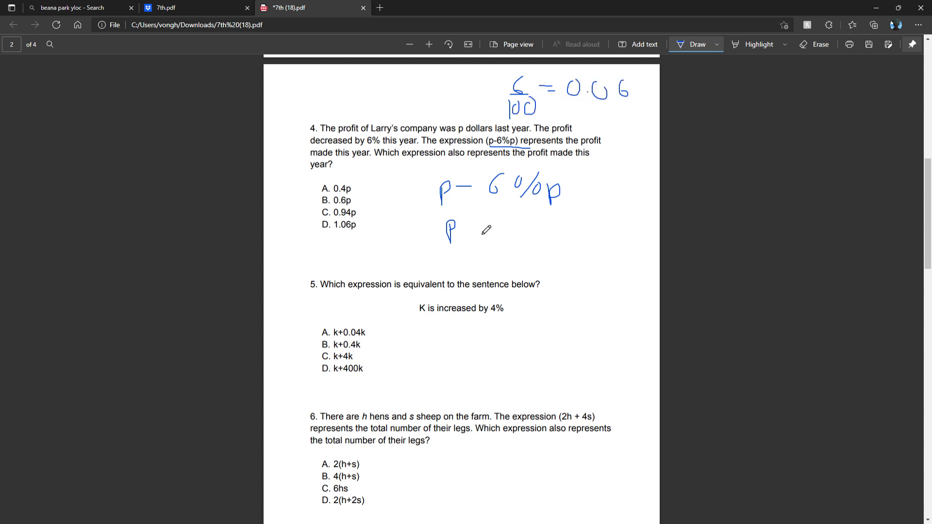
Write p − 0.06p = 0.94p and circle answer C. 0.94p
mouse_move(496, 215)
left_mouse_down()
mouse_move(498, 226)
mouse_move(535, 225)
left_mouse_up()
left_click(503, 224)
left_click_drag(483, 250, 525, 258)
left_click(490, 257)
mouse_move(534, 253)
left_mouse_down()
mouse_move(536, 270)
mouse_move(537, 259)
left_mouse_up()
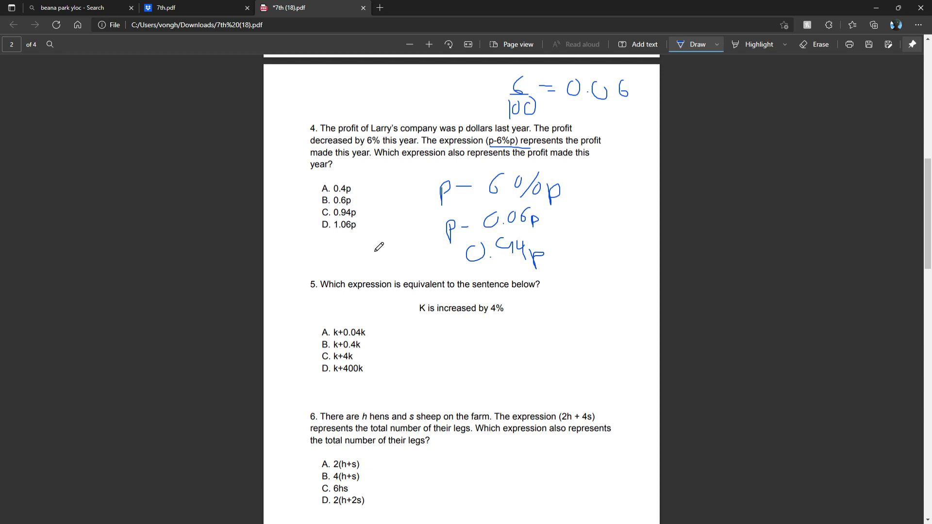
mouse_move(326, 224)
left_mouse_down()
mouse_move(349, 205)
mouse_move(318, 221)
left_mouse_up()
scroll(401, 223, "down", 6)
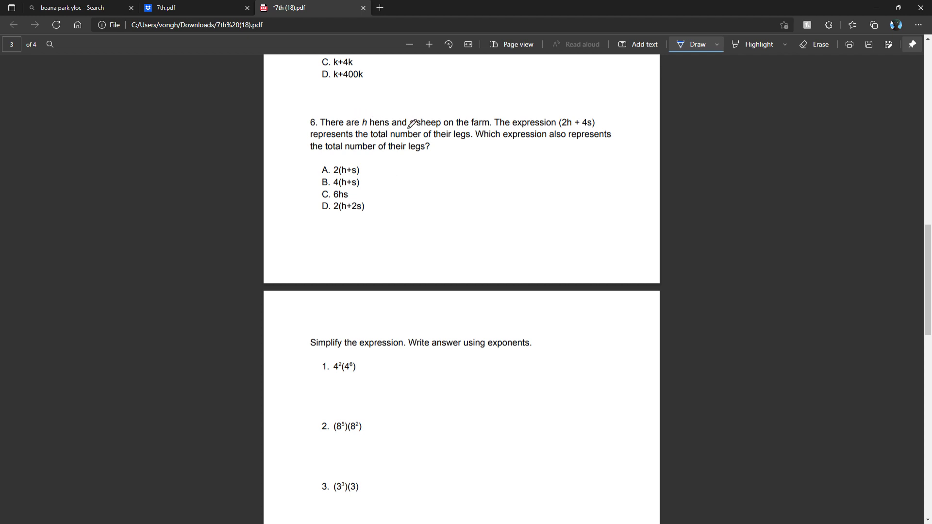
Underline s, h and the expression (2h + 4s) in question 6
left_click_drag(410, 128, 415, 127)
left_click_drag(360, 130, 367, 130)
left_click_drag(556, 129, 601, 129)
scroll(437, 201, "up", 2)
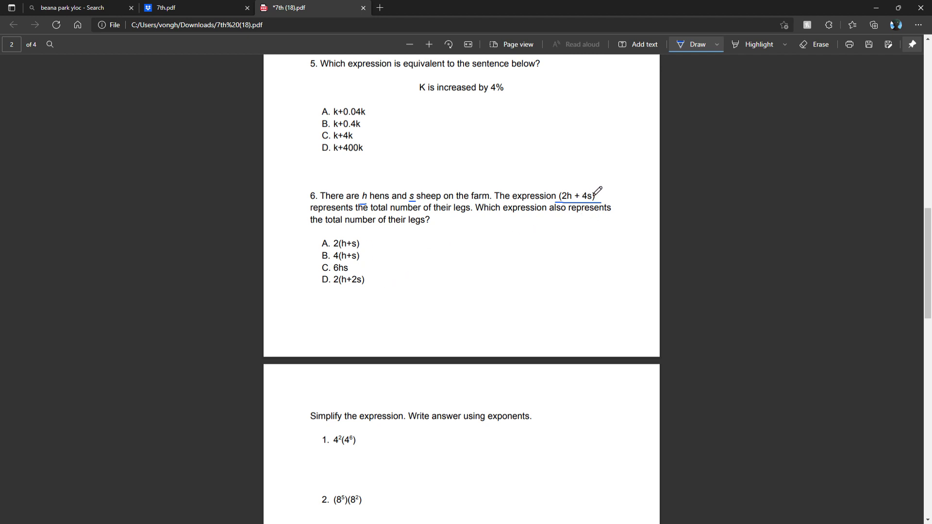
scroll(409, 282, "down", 1)
scroll(410, 267, "up", 1)
Cross out choices A, B and C. 6hs, then circle answer D. 2(h+2s)
left_click_drag(320, 246, 360, 243)
left_click_drag(315, 256, 369, 256)
scroll(371, 248, "down", 2)
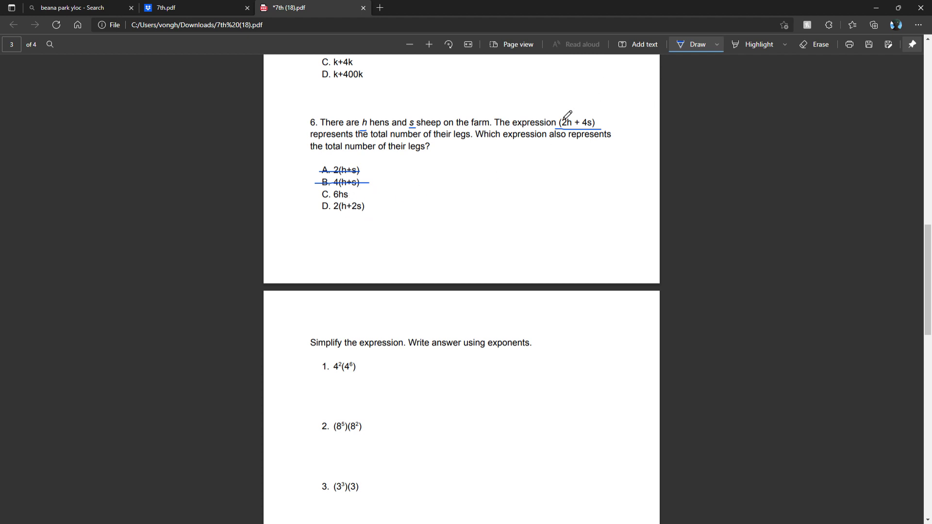
left_click_drag(318, 198, 353, 194)
mouse_move(321, 211)
left_mouse_down()
mouse_move(374, 200)
mouse_move(318, 214)
left_mouse_up()
scroll(379, 197, "down", 3)
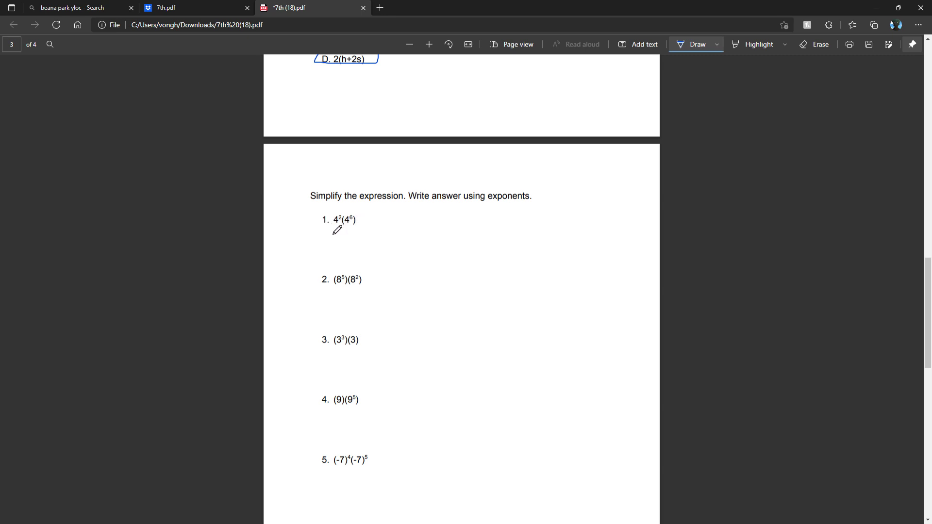
Underline problem 1's base 4, erase the stray ink, and write the answer 4⁸
left_click_drag(333, 225, 340, 223)
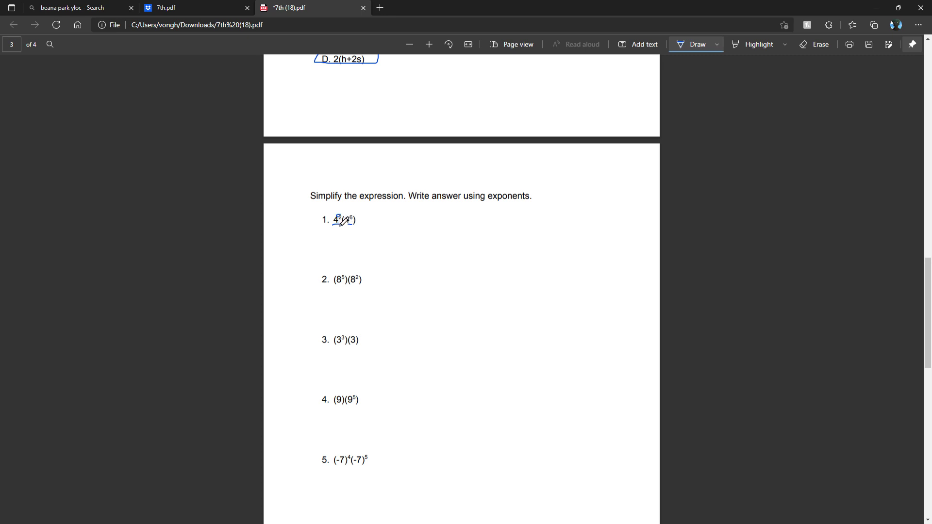
left_click(756, 44)
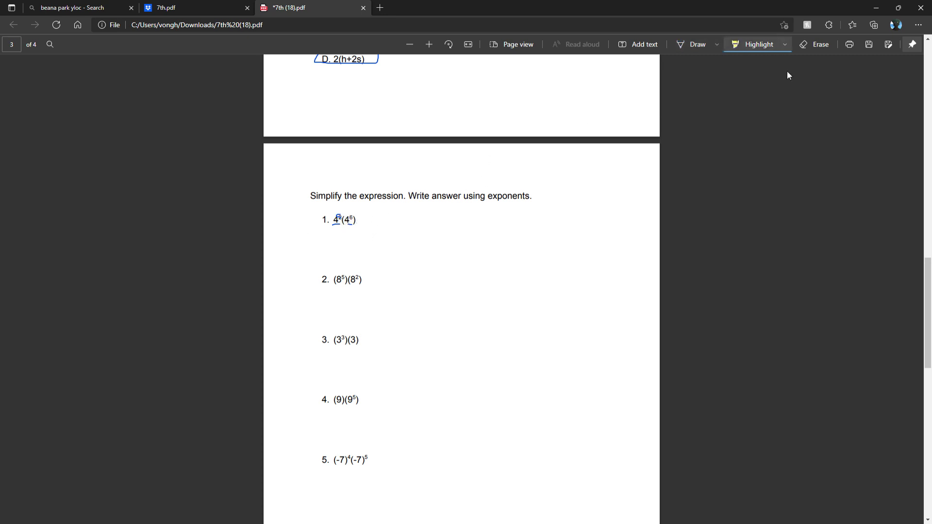
left_click(815, 44)
left_click(339, 217)
left_click(695, 44)
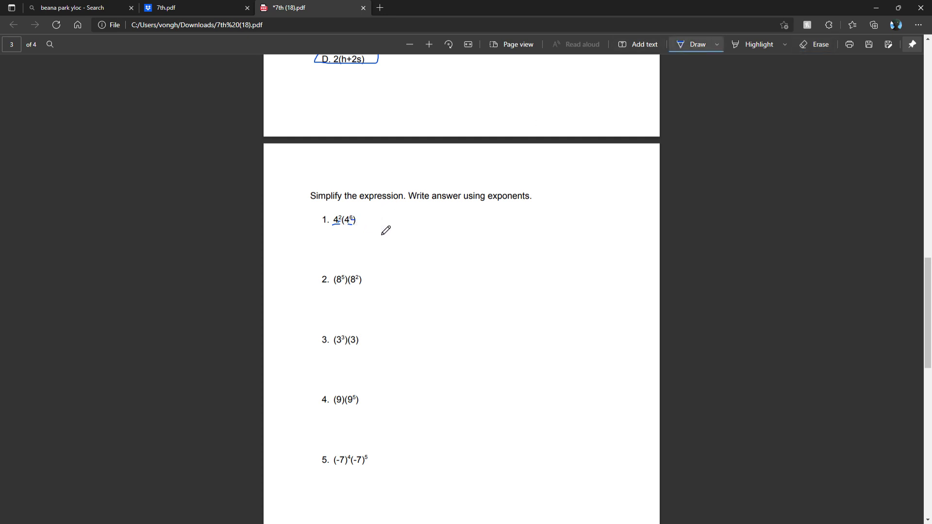
mouse_move(407, 217)
left_mouse_down()
mouse_move(411, 230)
mouse_move(416, 220)
left_mouse_up()
Handwrite 8⁷ beside problem 2 and start writing 3 as problem 3's answer
left_click_drag(332, 225, 341, 225)
scroll(362, 217, "down", 2)
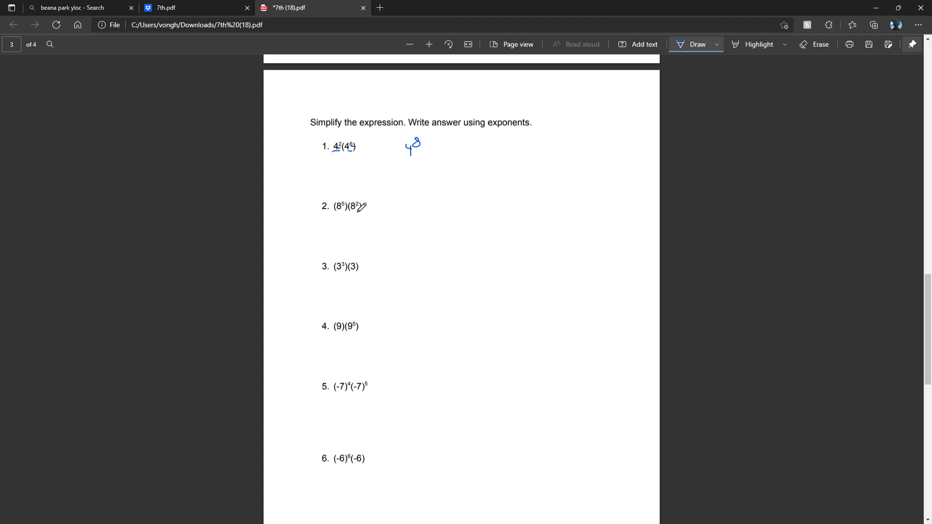
mouse_move(413, 197)
left_mouse_down()
mouse_move(409, 209)
mouse_move(420, 198)
left_mouse_up()
scroll(394, 204, "down", 2)
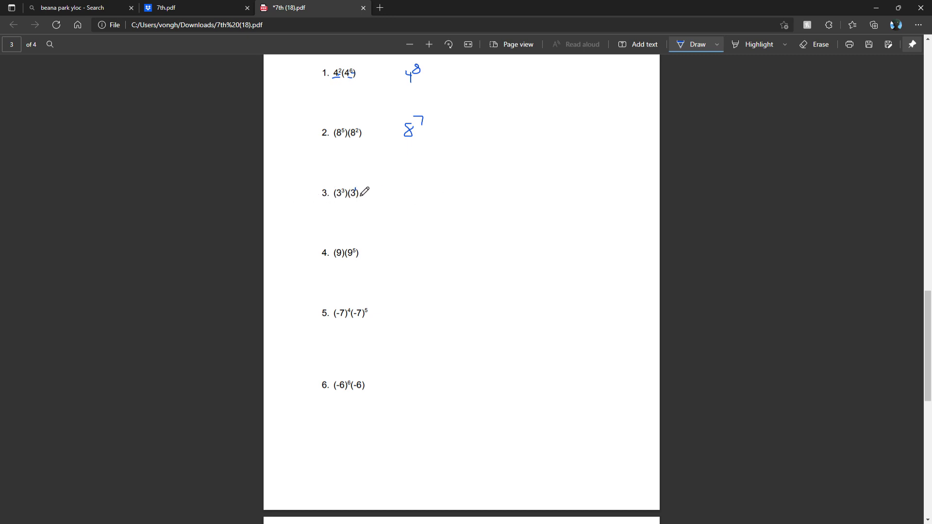
mouse_move(425, 185)
left_mouse_down()
mouse_move(436, 190)
mouse_move(419, 201)
mouse_move(446, 191)
left_mouse_up()
Write 9⁶ beside problem 4 and (-7)⁹ beside problem 5
scroll(453, 200, "down", 3)
scroll(444, 202, "up", 2)
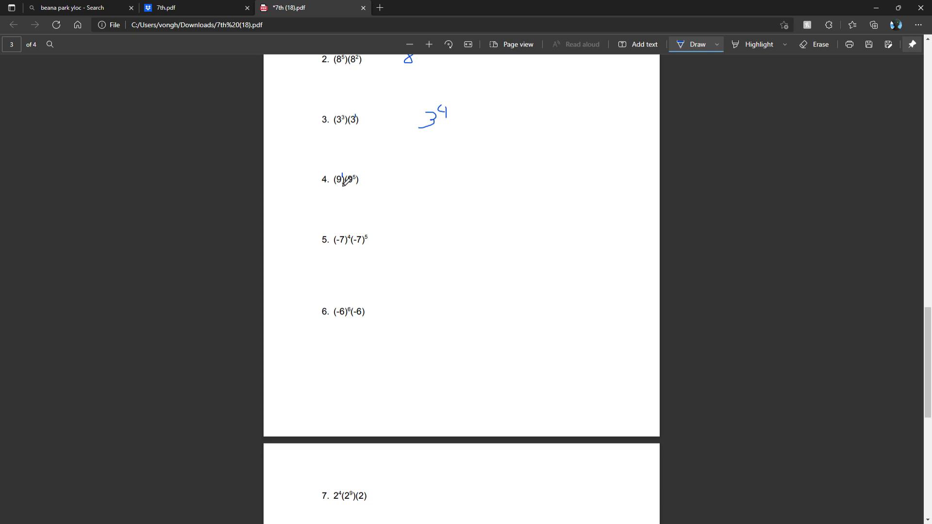
mouse_move(393, 186)
left_mouse_down()
mouse_move(392, 202)
mouse_move(403, 196)
left_mouse_up()
mouse_move(390, 250)
left_mouse_down()
mouse_move(383, 270)
mouse_move(396, 260)
mouse_move(416, 272)
left_mouse_up()
left_click_drag(422, 240, 422, 249)
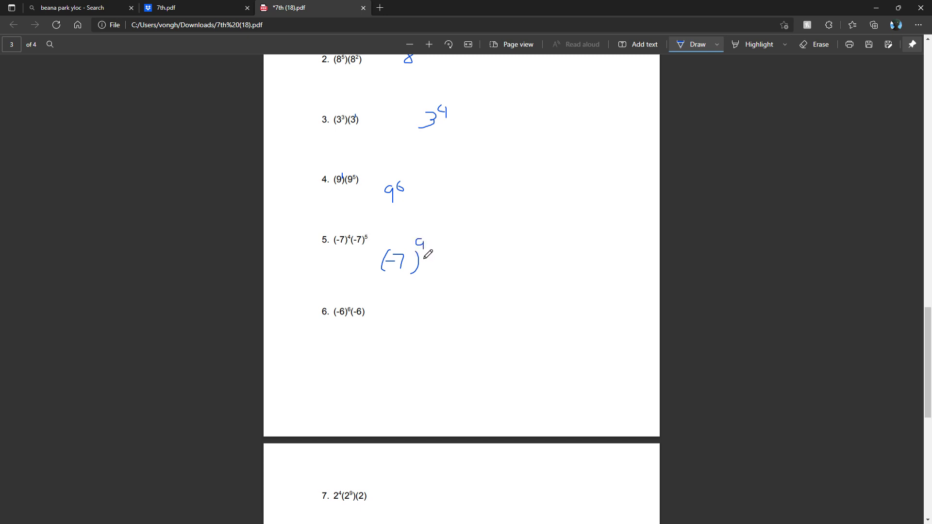
Mark an exponent 1 on problem 6's last (-6) and start writing (-6) as its answer
scroll(422, 253, "down", 3)
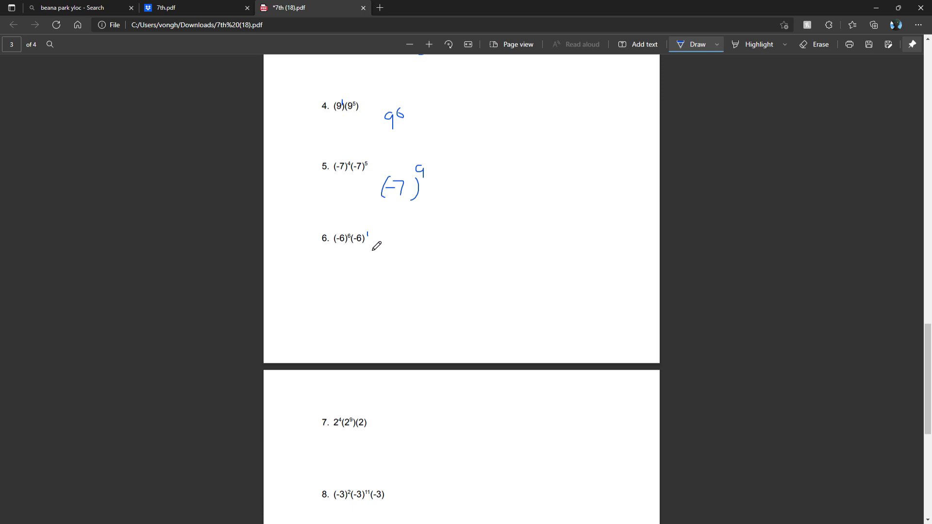
left_click(367, 234)
mouse_move(410, 241)
left_mouse_down()
mouse_move(409, 259)
mouse_move(450, 255)
left_mouse_up()
On page 4, mark an exponent 1 on problem 7's final (2) and write the answer 2¹⁴
scroll(452, 250, "down", 6)
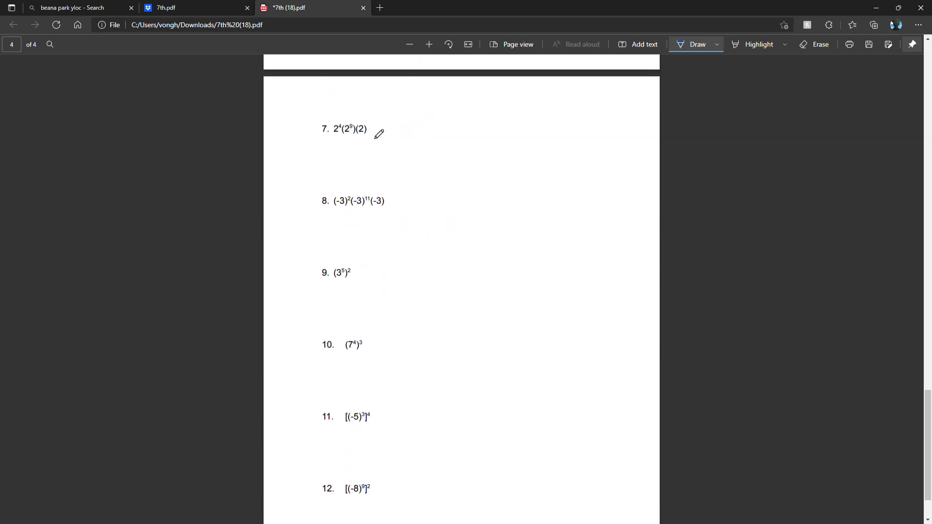
left_click_drag(368, 122, 369, 128)
mouse_move(401, 147)
left_mouse_down()
mouse_move(420, 159)
mouse_move(435, 146)
left_mouse_up()
scroll(407, 216, "down", 2)
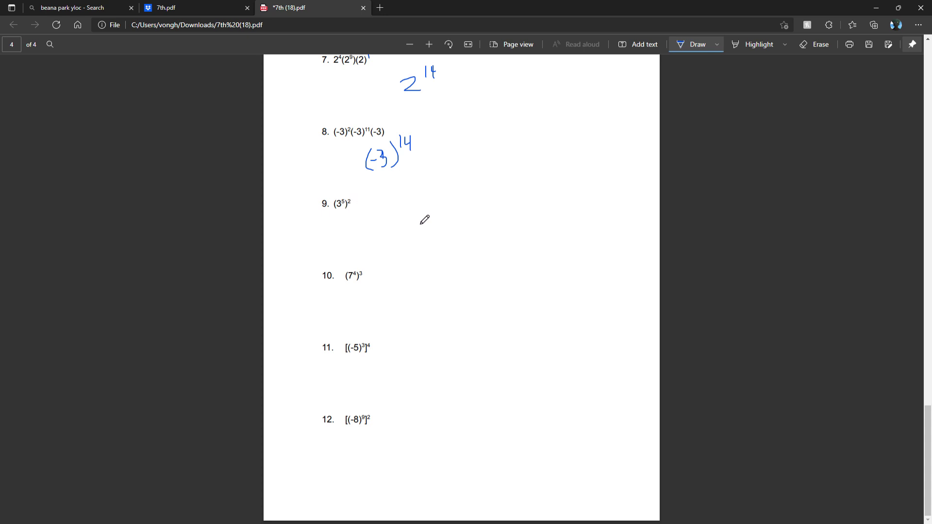
Write 3¹⁰, 7¹² and (-5)¹² beside problems 9, 10 and 11
left_click_drag(401, 217, 425, 209)
left_click_drag(431, 199, 430, 200)
mouse_move(411, 279)
left_mouse_down()
mouse_move(424, 293)
mouse_move(431, 280)
mouse_move(452, 283)
left_mouse_up()
mouse_move(436, 346)
left_mouse_down()
mouse_move(434, 361)
mouse_move(450, 360)
mouse_move(474, 344)
left_mouse_up()
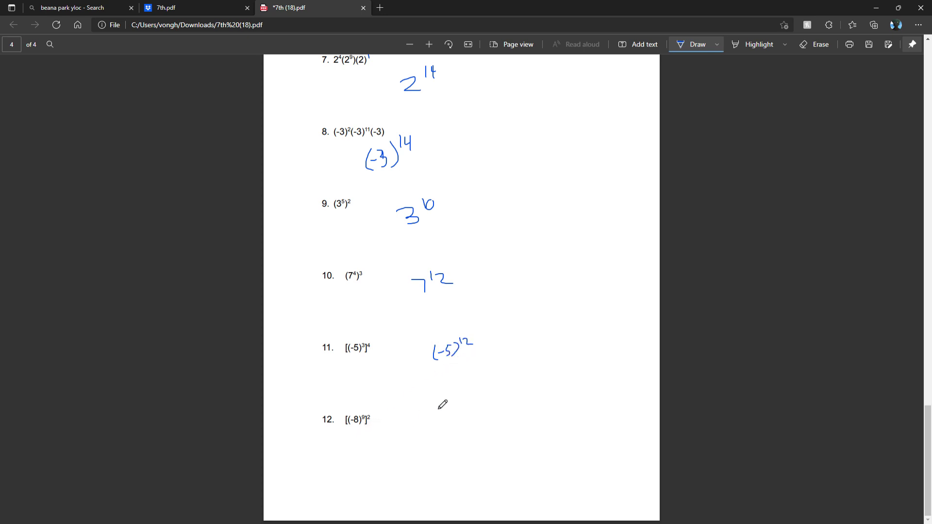
Write (-8) with an exponent for problem 12, erasing the wrong exponent 72
mouse_move(434, 397)
left_mouse_down()
mouse_move(423, 413)
mouse_move(439, 418)
left_mouse_up()
mouse_move(429, 408)
left_mouse_down()
mouse_move(456, 404)
mouse_move(460, 414)
mouse_move(467, 391)
mouse_move(486, 389)
left_mouse_up()
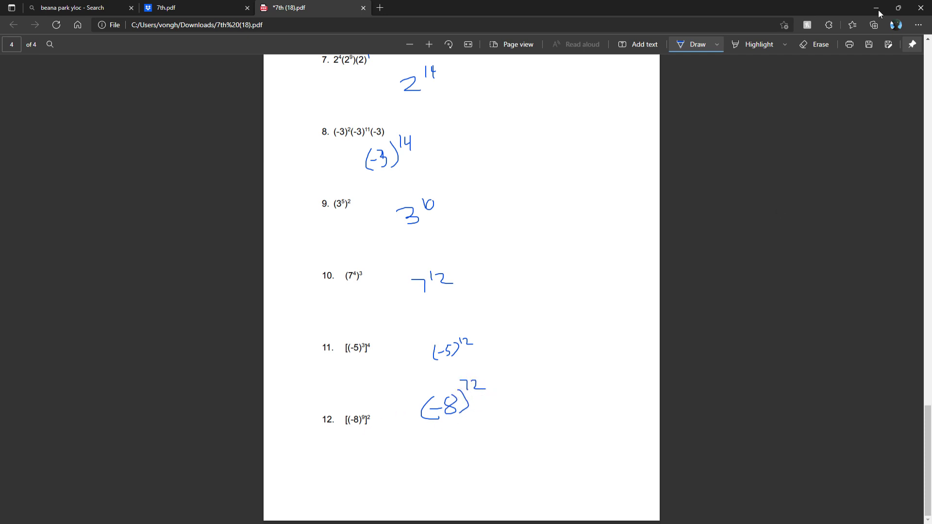
left_click(816, 44)
mouse_move(495, 384)
left_mouse_down()
mouse_move(464, 387)
mouse_move(479, 384)
left_mouse_up()
left_click(694, 44)
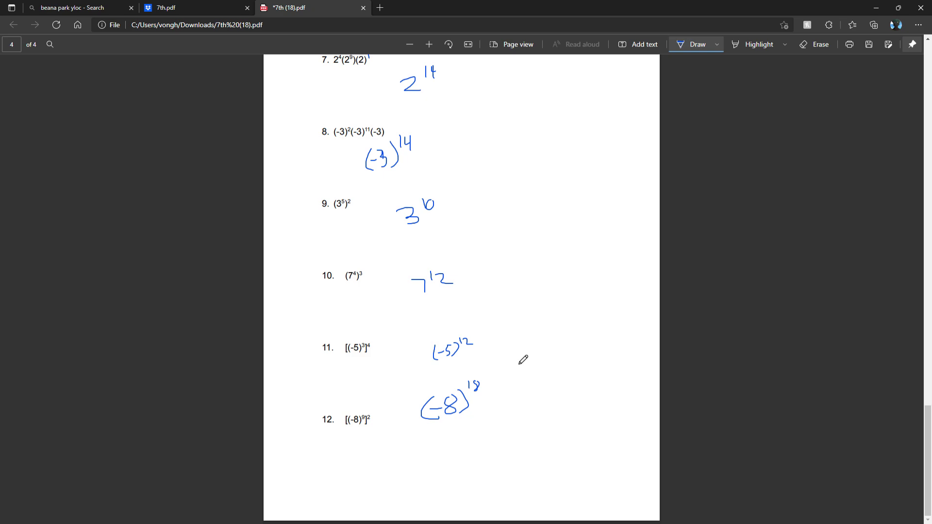